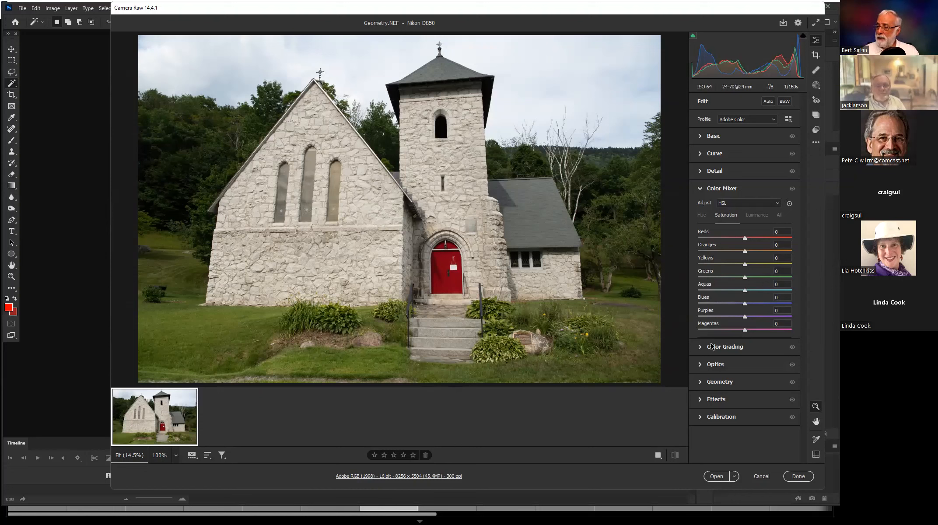
Open the Geometry settings, switch to Lightroom Classic to view its Transform settings, and return to Camera Raw.
left_click(703, 383)
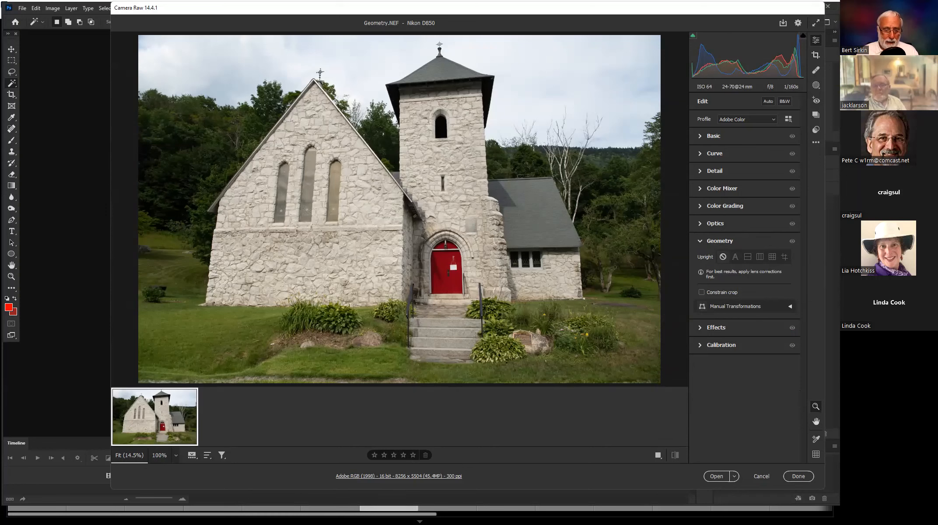
key("alt+Tab")
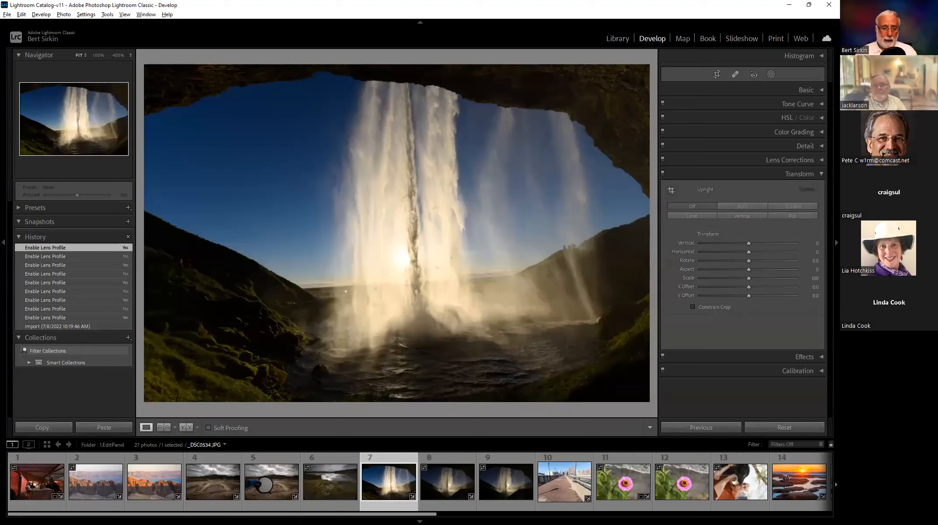
key("alt+Tab")
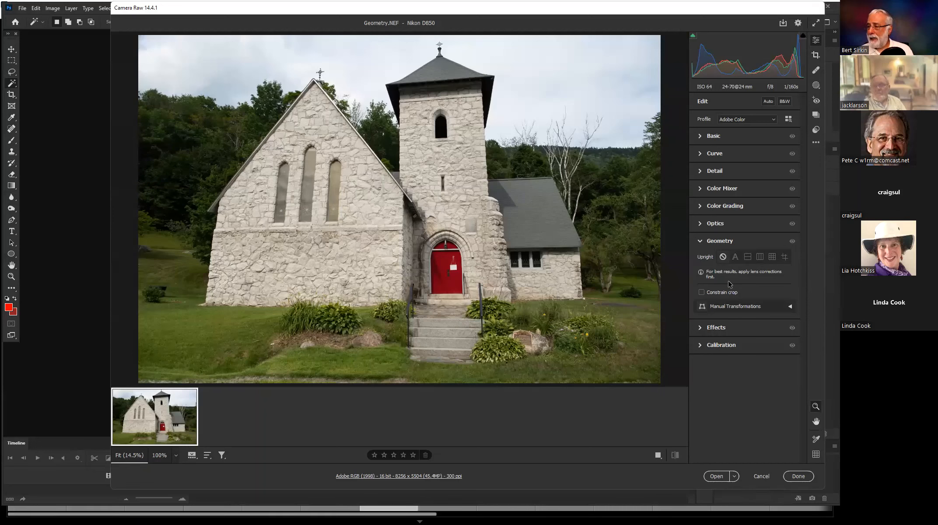
Try the Auto Upright correction on the church photo, turning Upright off again to compare it with the original.
left_click(735, 257)
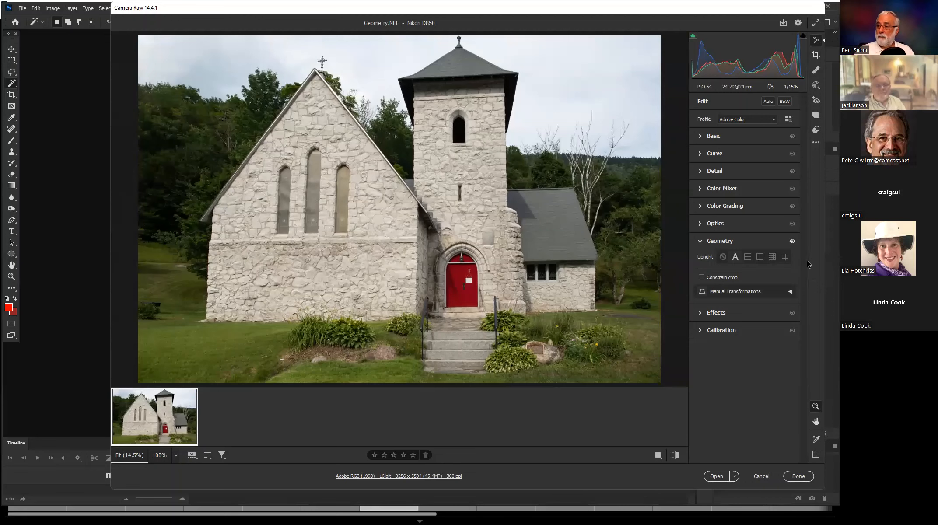
left_click(733, 259)
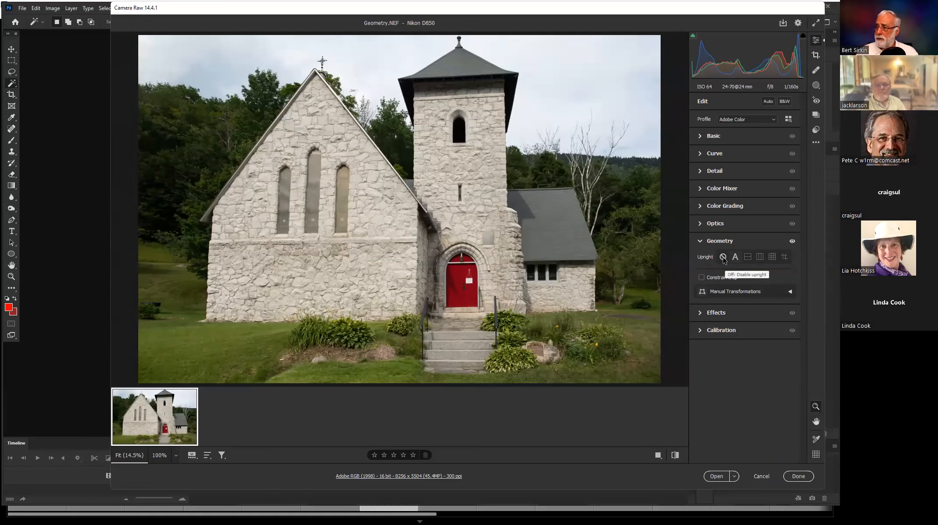
left_click(723, 258)
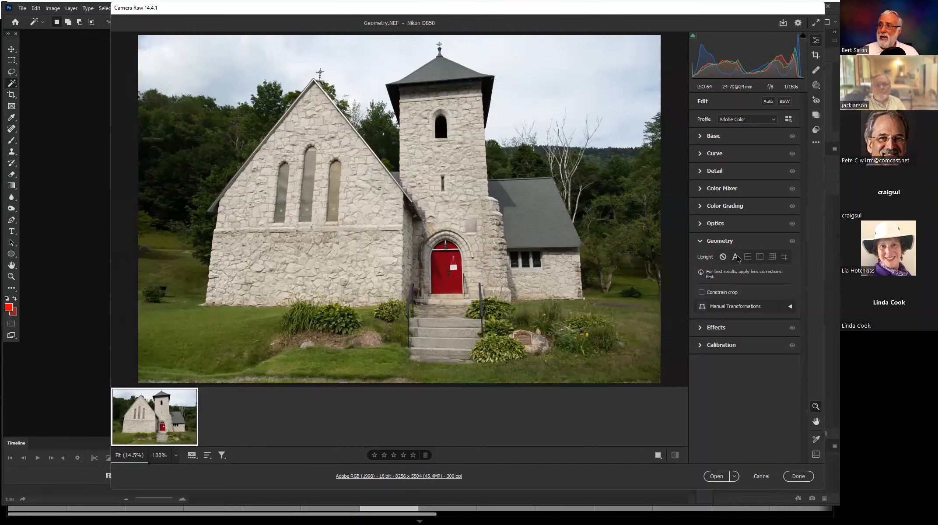
left_click(736, 258)
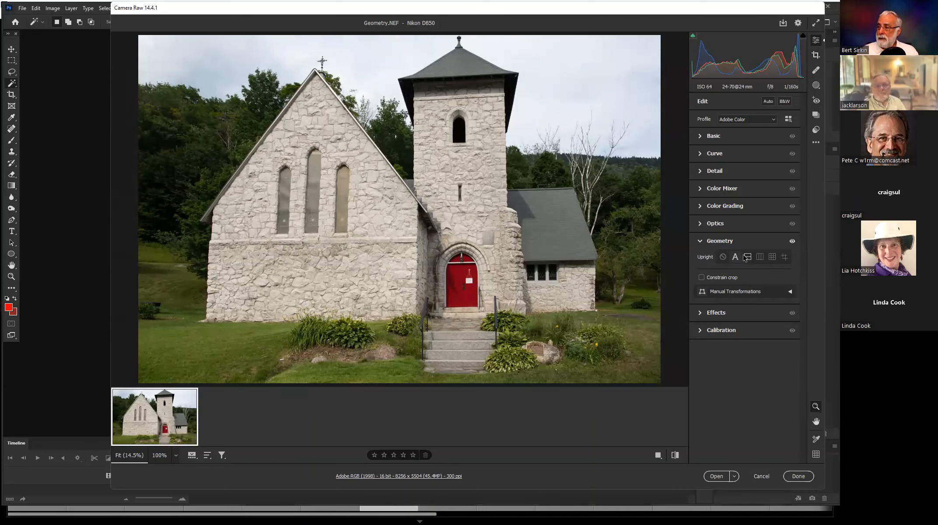
left_click(724, 258)
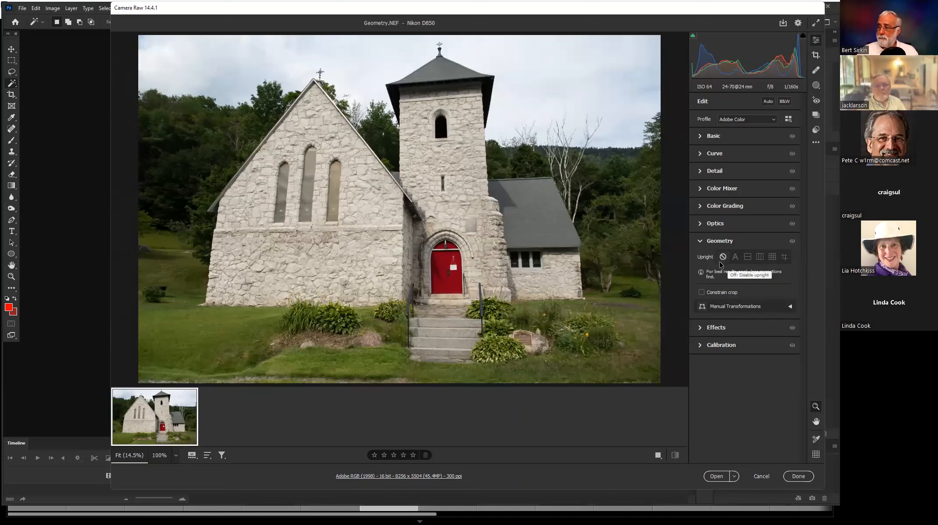
Try the Level Upright correction on the church photo, switching it on and off to compare.
left_click(748, 257)
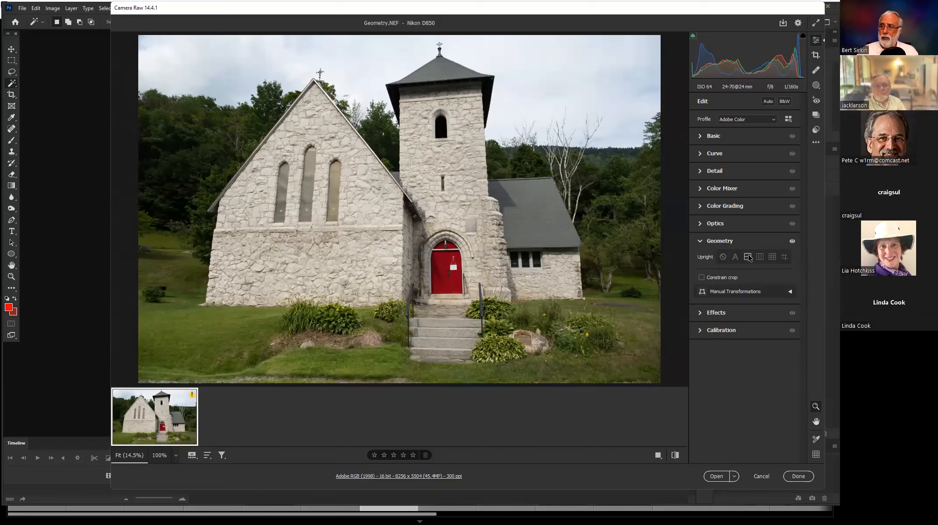
left_click(724, 257)
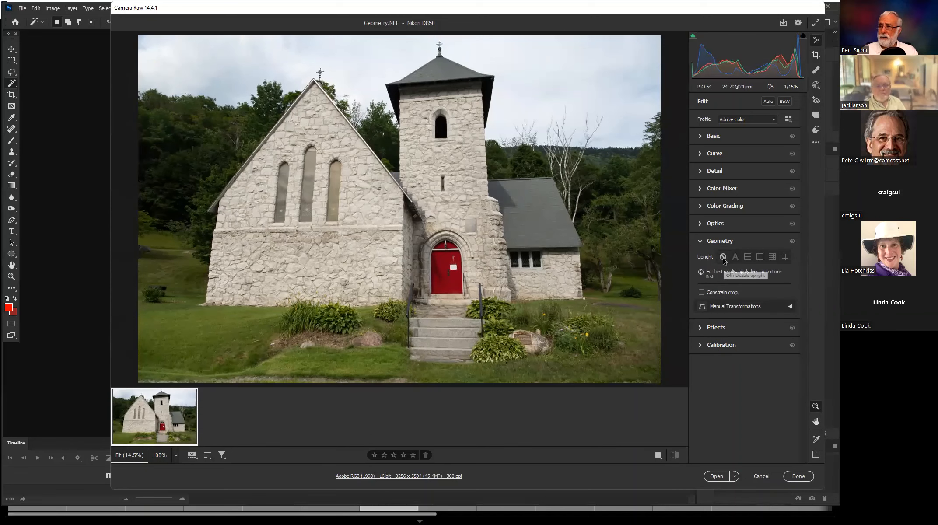
left_click(748, 258)
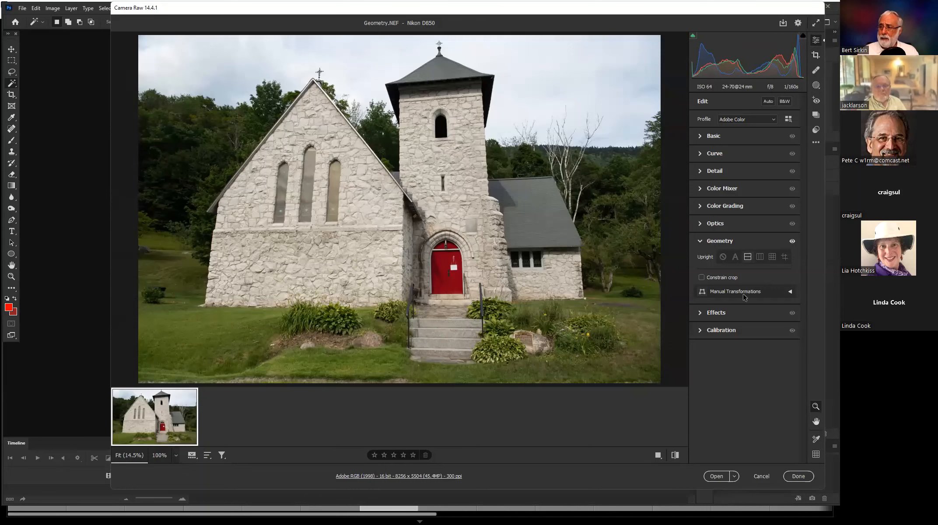
left_click(723, 257)
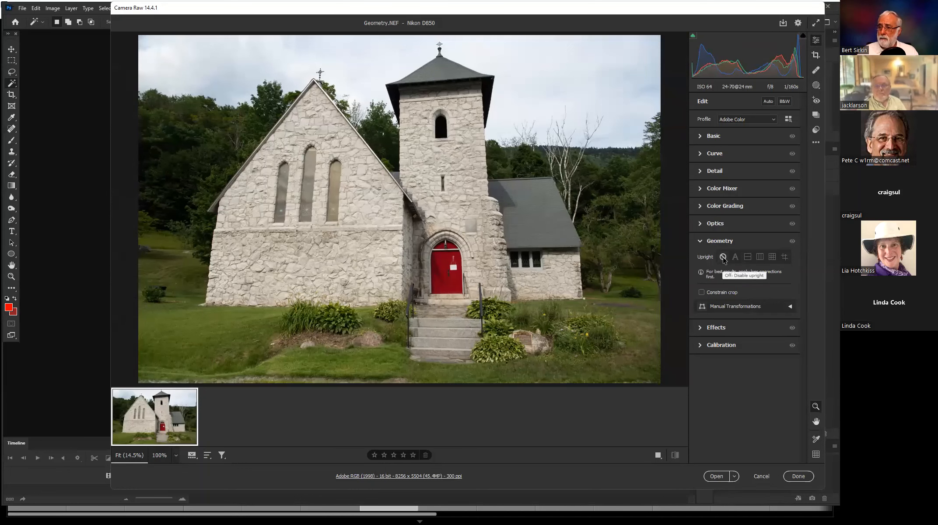
left_click(748, 257)
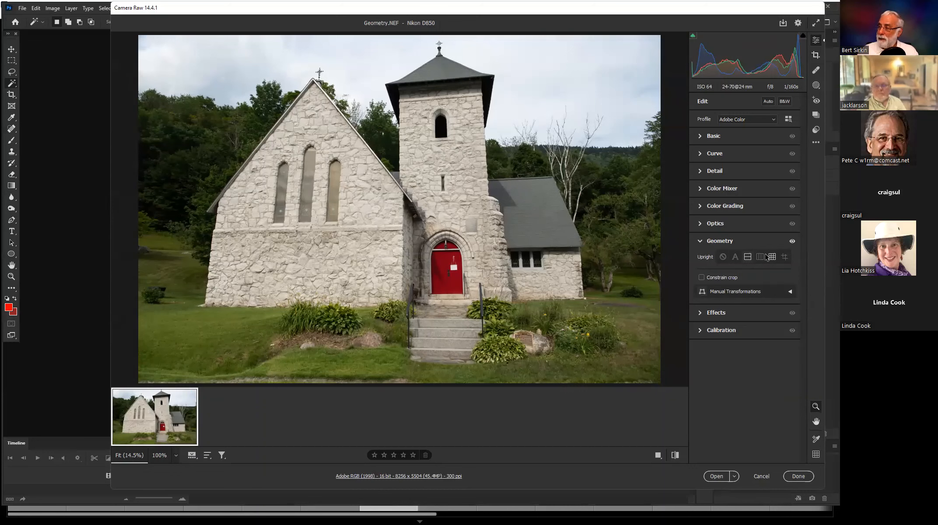
left_click(758, 257)
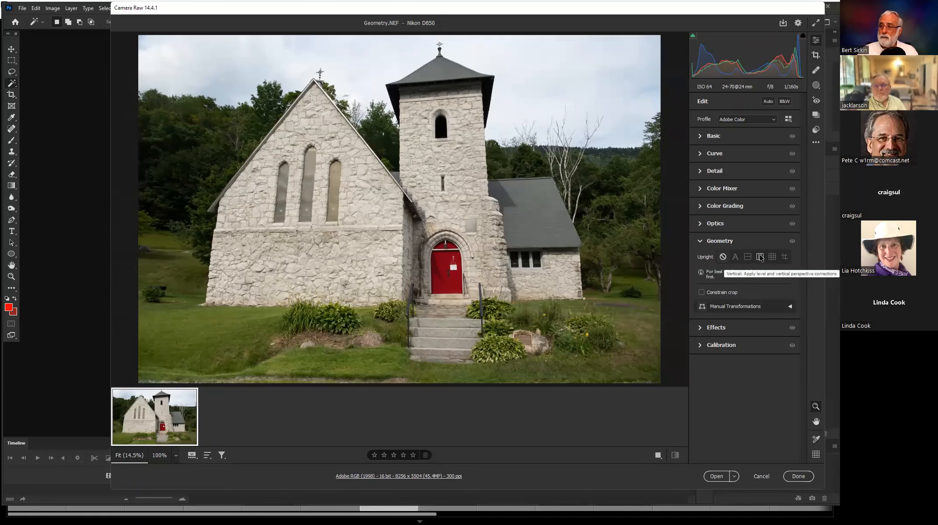
Try the Vertical and Full Upright corrections in turn on the church photo, disabling Upright after each.
left_click(760, 257)
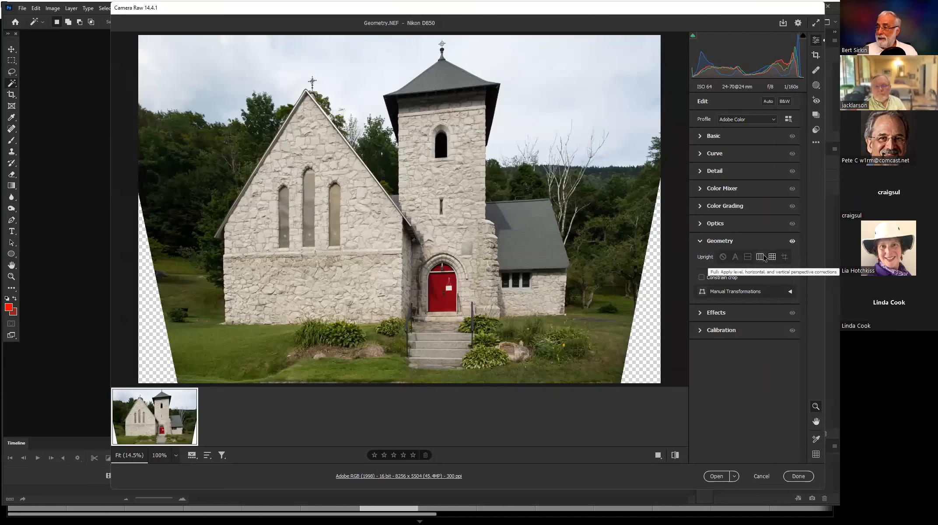
left_click(724, 258)
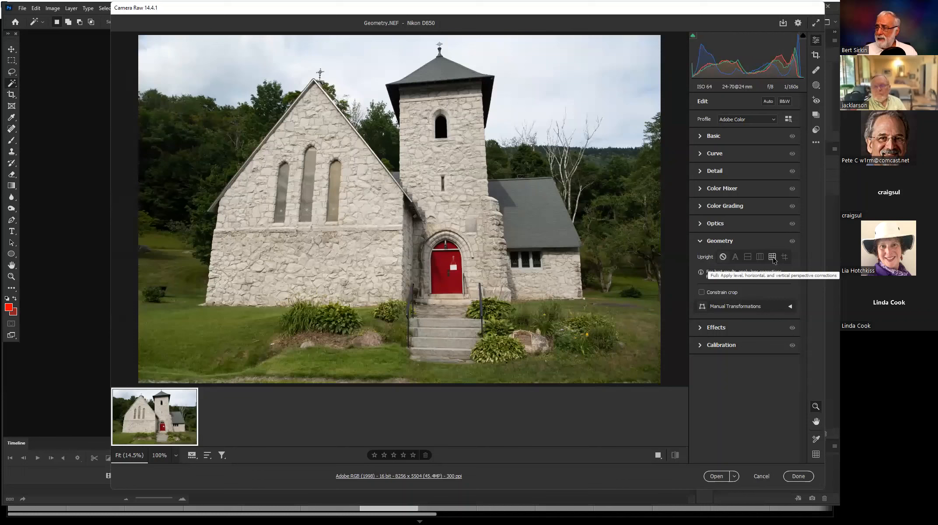
left_click(772, 258)
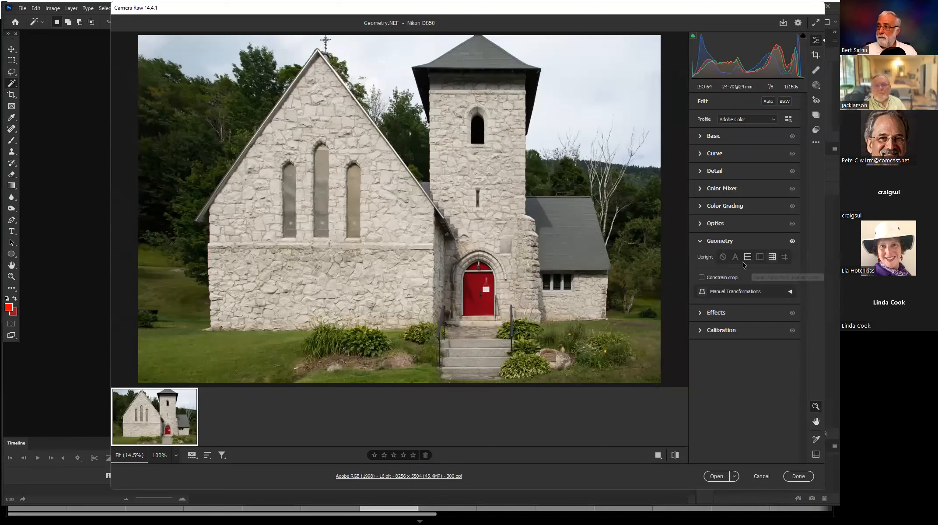
left_click(723, 258)
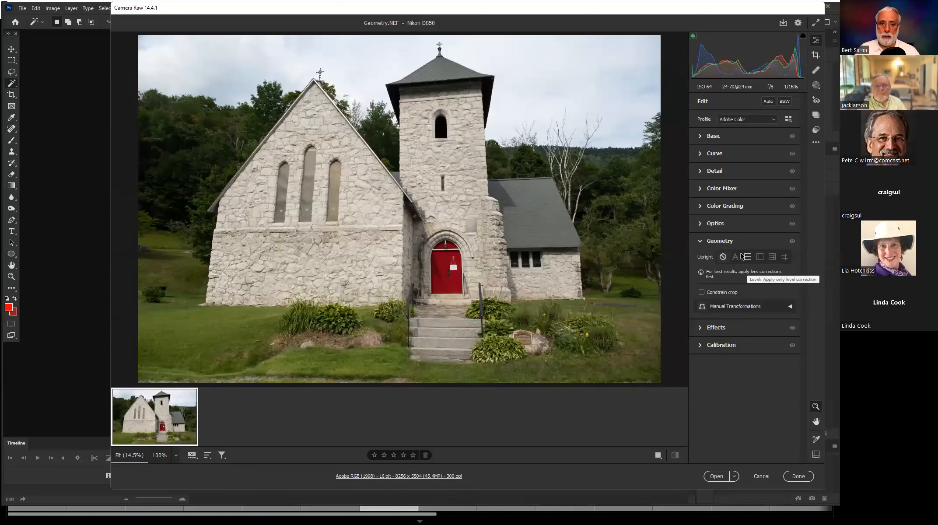
Use Guided Upright with vertical guides along the church's outer left and right walls and a horizontal guide along the front wall's stone ledge.
left_click(786, 258)
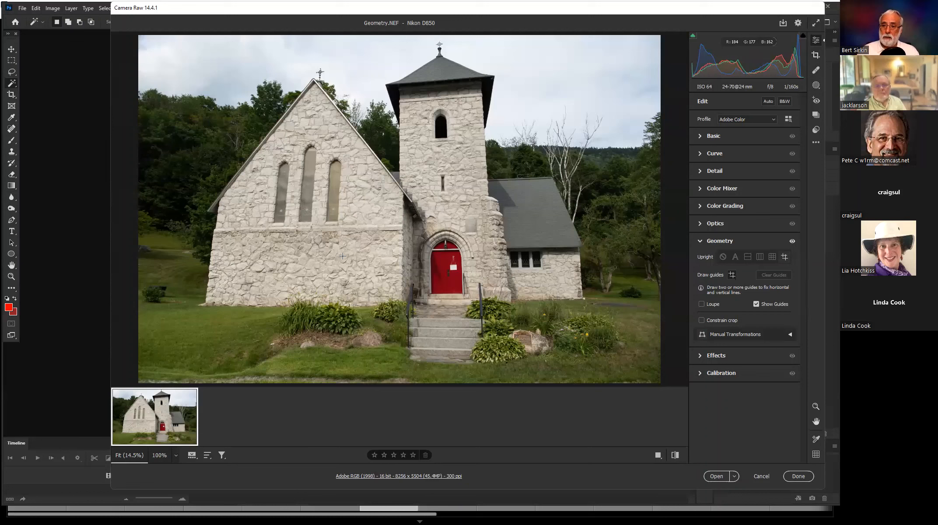
mouse_move(213, 239)
left_mouse_down()
mouse_move(237, 330)
mouse_move(167, 337)
mouse_move(206, 342)
mouse_move(198, 346)
left_mouse_up()
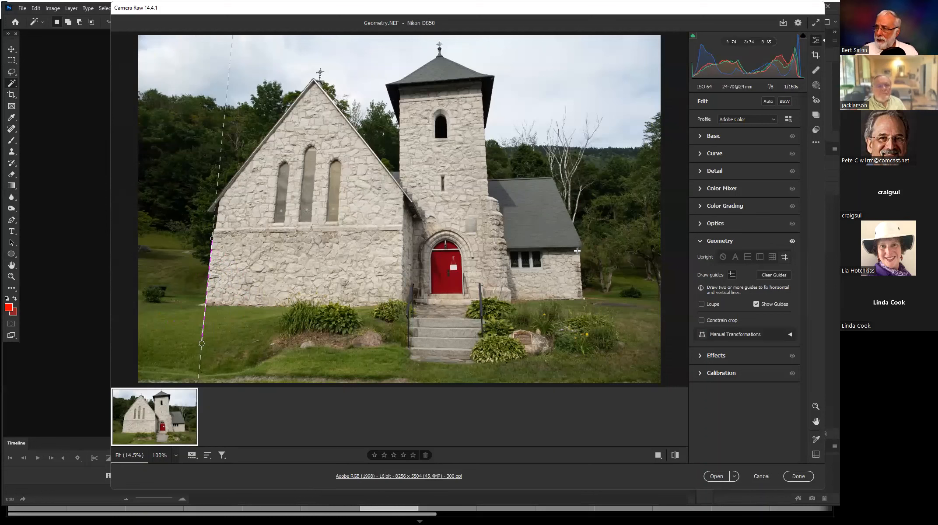
left_click_drag(580, 256, 587, 365)
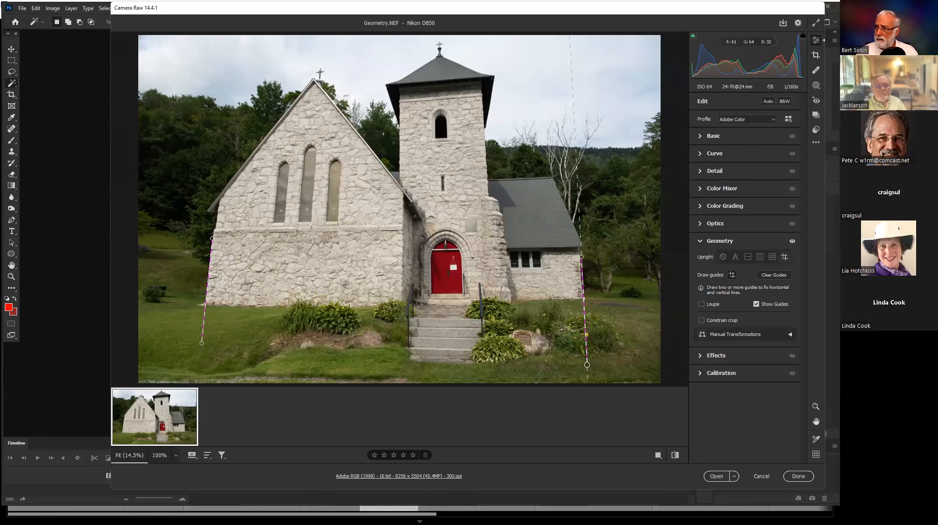
left_click_drag(588, 365, 582, 379)
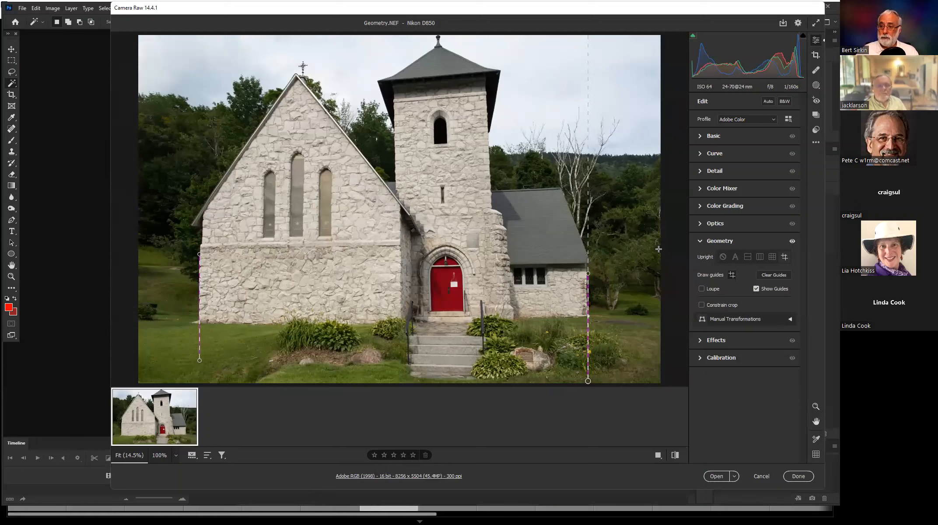
left_click_drag(206, 248, 500, 241)
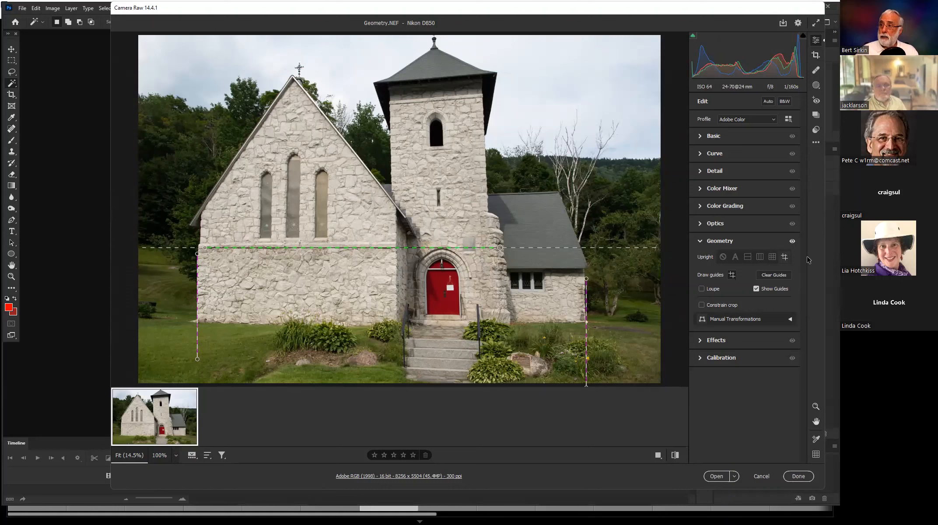
Readjust the lower end of the left wall's vertical guide, and clear all the guides.
left_click_drag(196, 359, 207, 359)
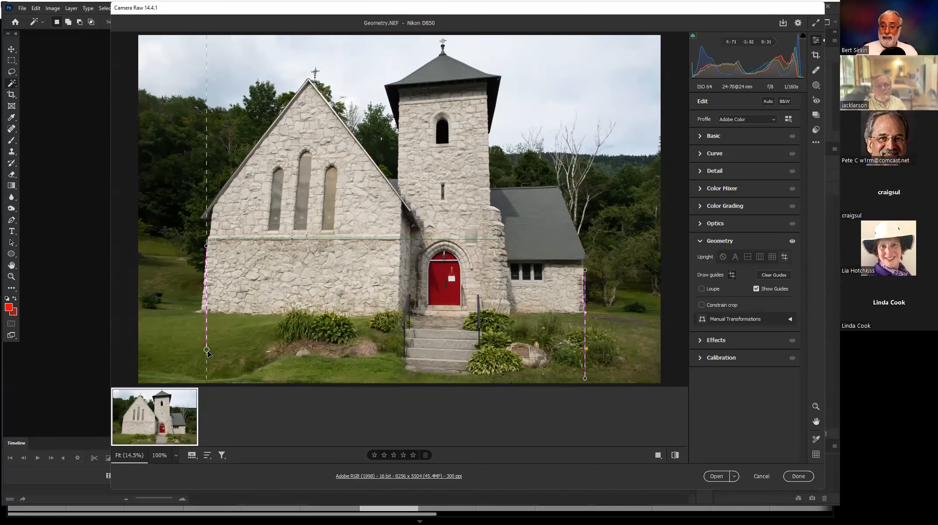
mouse_move(207, 350)
left_mouse_down()
mouse_move(187, 351)
mouse_move(223, 354)
left_mouse_up()
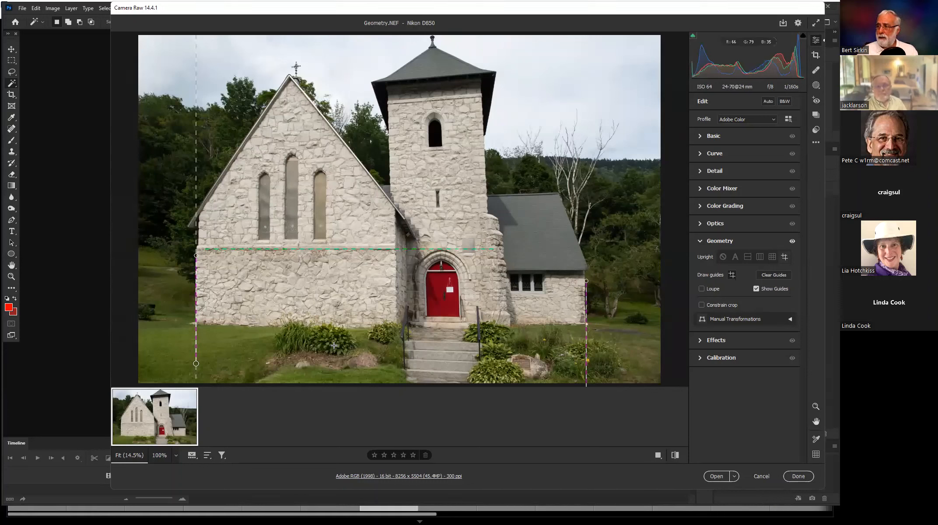
left_click(773, 275)
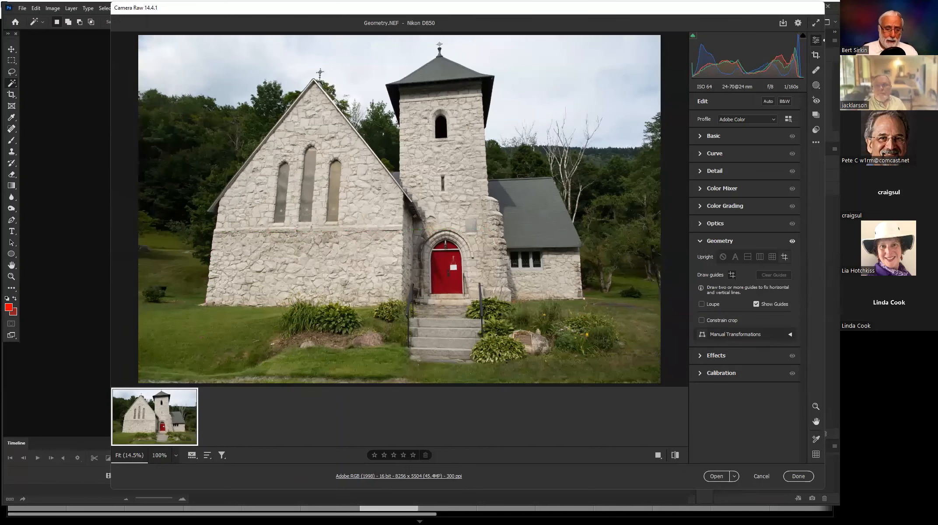
Switch to Lightroom Classic and open Geometry.NEF from the 1b.Geometry folder in the Develop module.
key("alt+Tab")
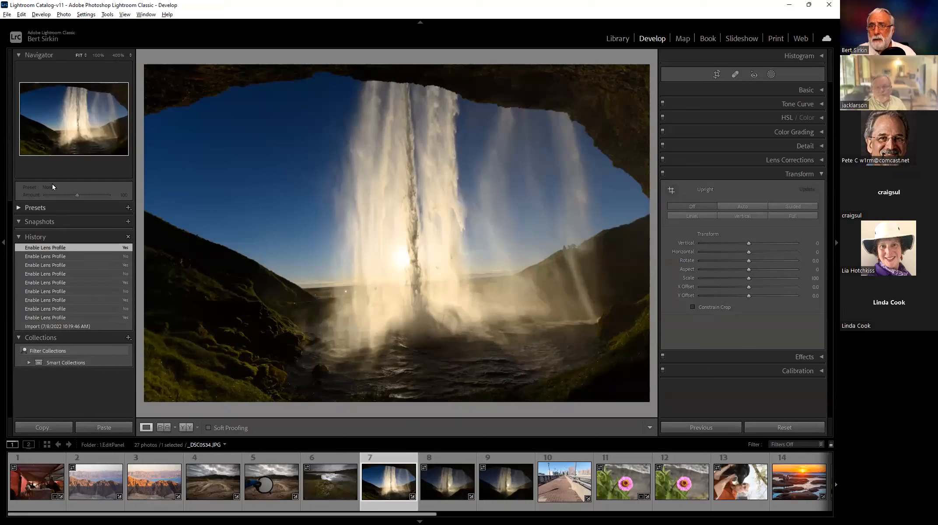
left_click(615, 38)
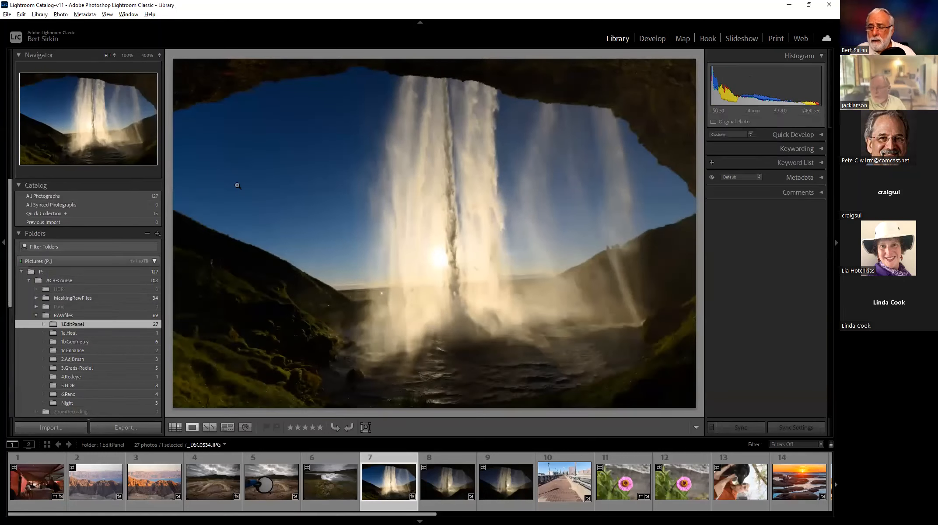
left_click(73, 341)
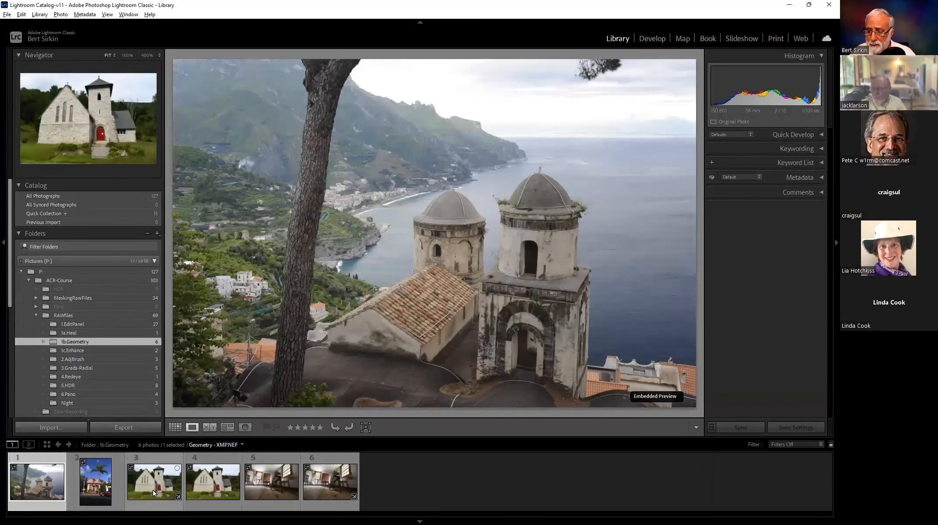
left_click(214, 482)
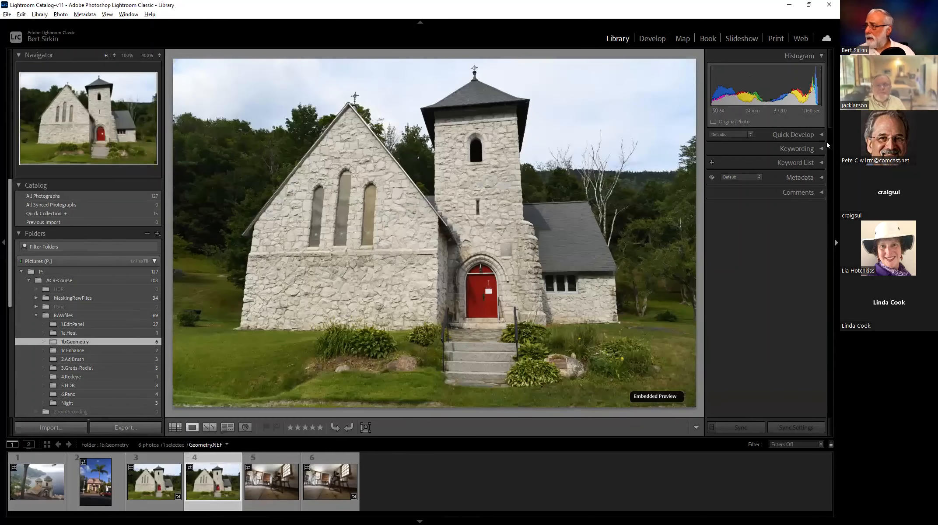
left_click(652, 38)
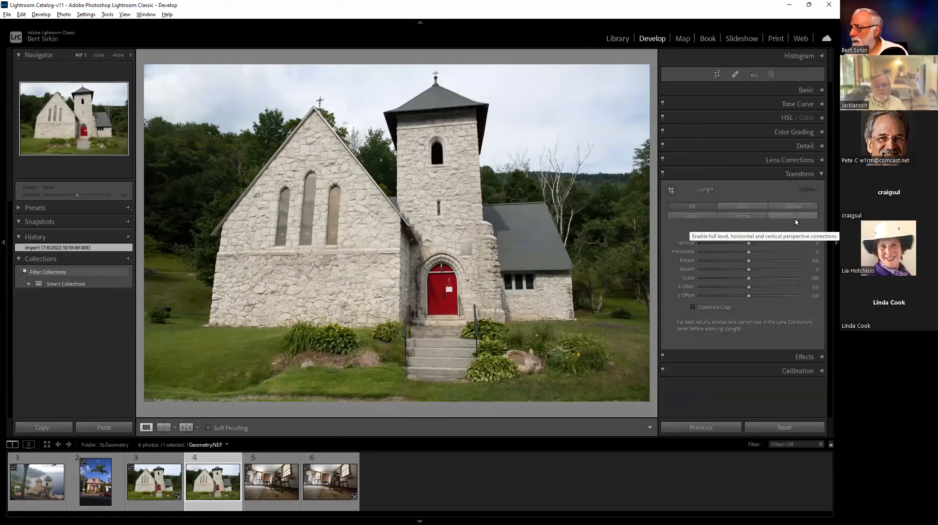
Apply Guided Upright with vertical guides on the church's two outer walls and a horizontal guide along the front ledge.
left_click(799, 206)
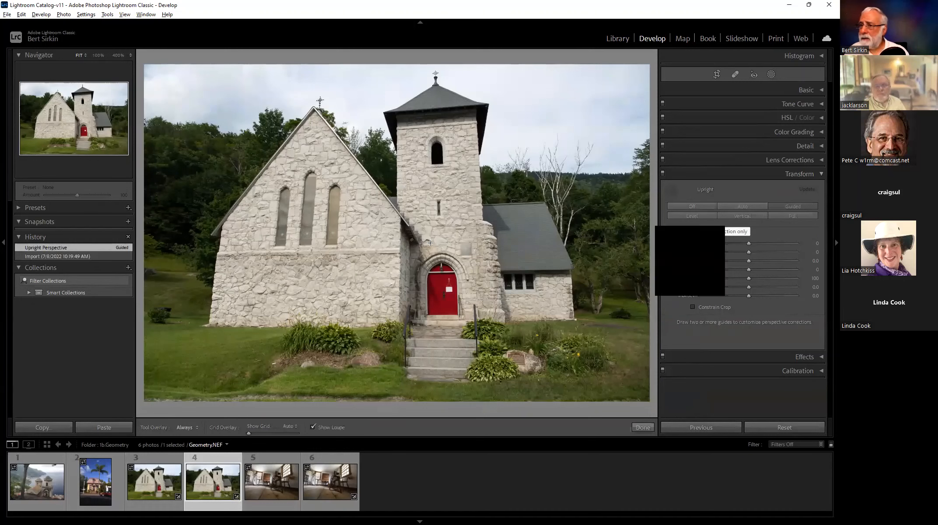
left_click_drag(214, 256, 205, 359)
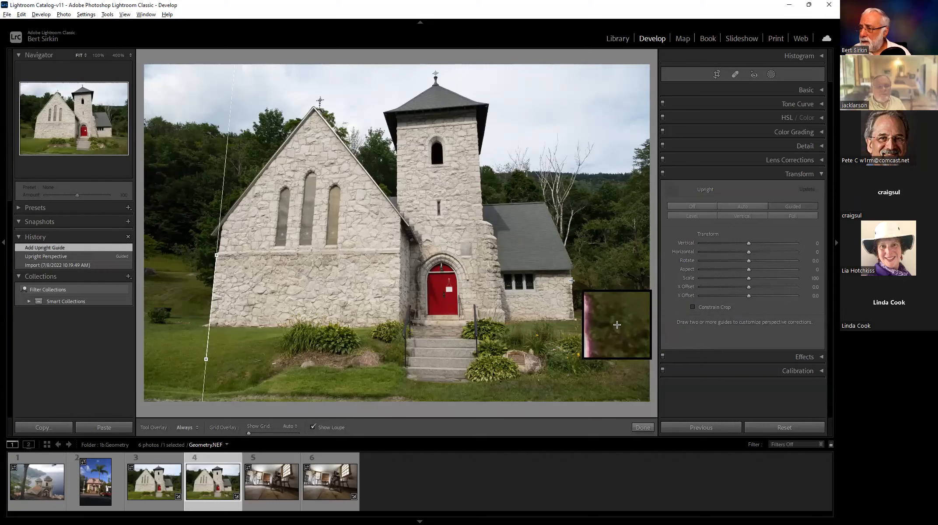
mouse_move(573, 280)
left_mouse_down()
mouse_move(579, 350)
mouse_move(570, 350)
mouse_move(584, 333)
left_mouse_up()
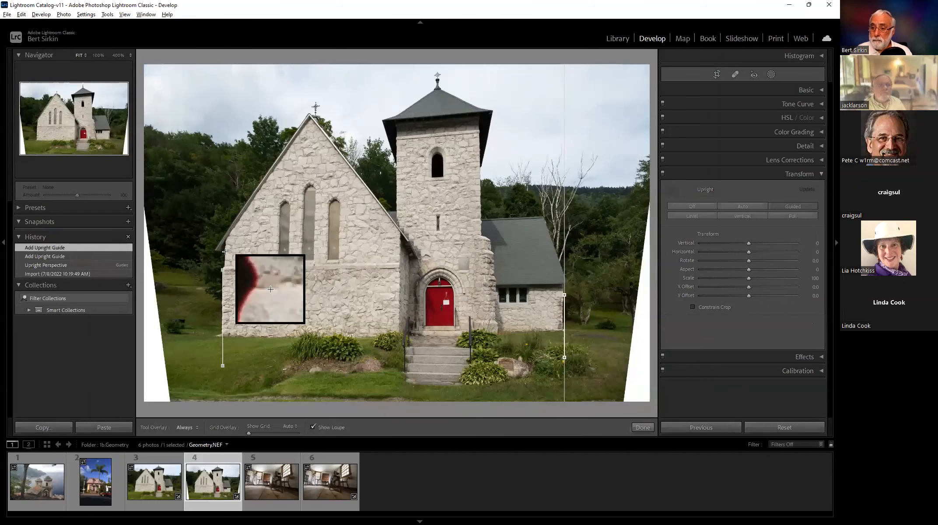
left_click_drag(232, 269, 496, 265)
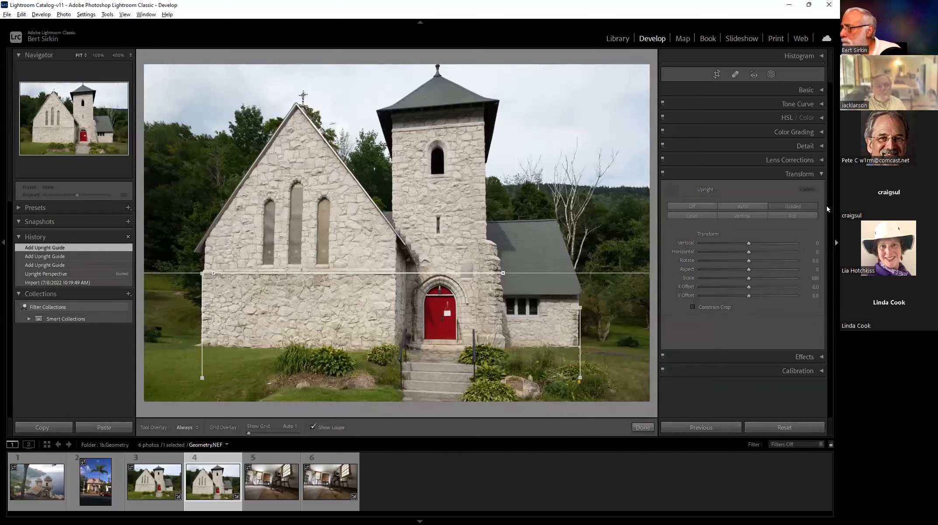
Cycle the church photo through the Full, Vertical, Level, Guided and Auto Upright corrections, and turn Upright off.
left_click(796, 215)
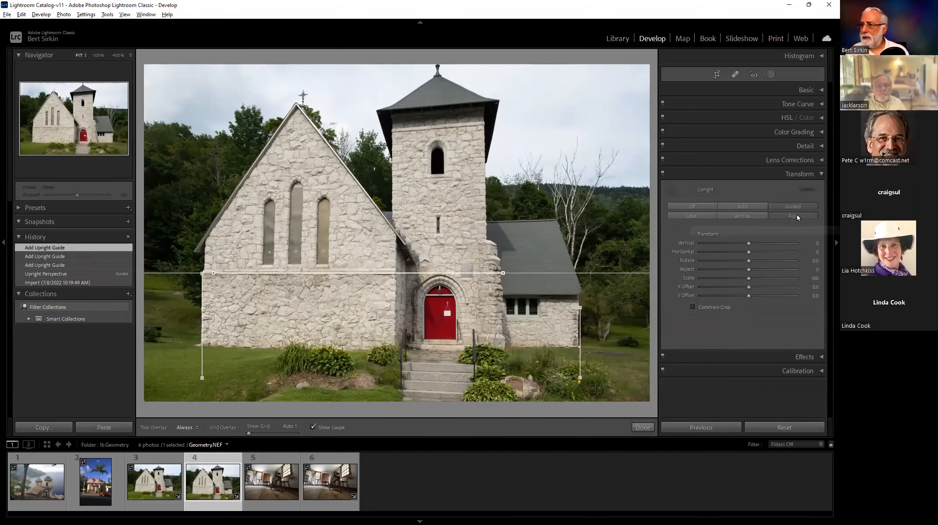
left_click(748, 216)
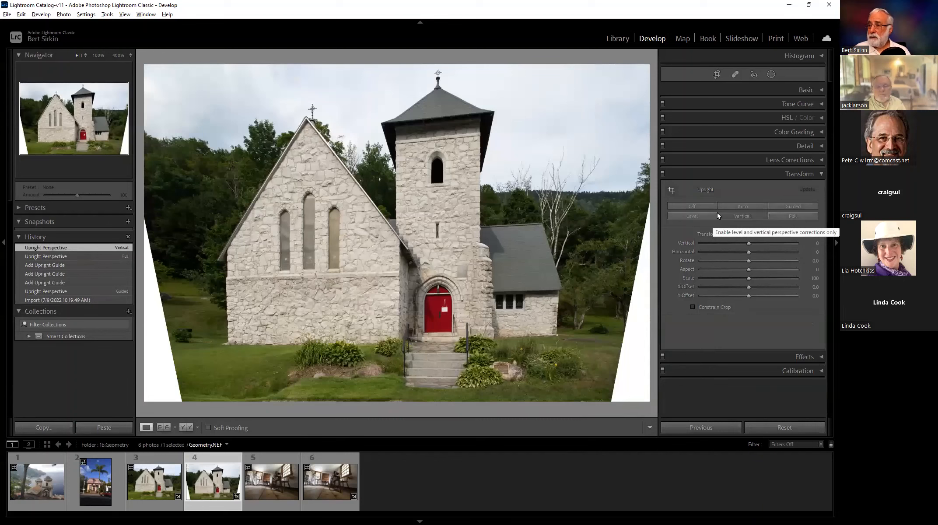
left_click(694, 215)
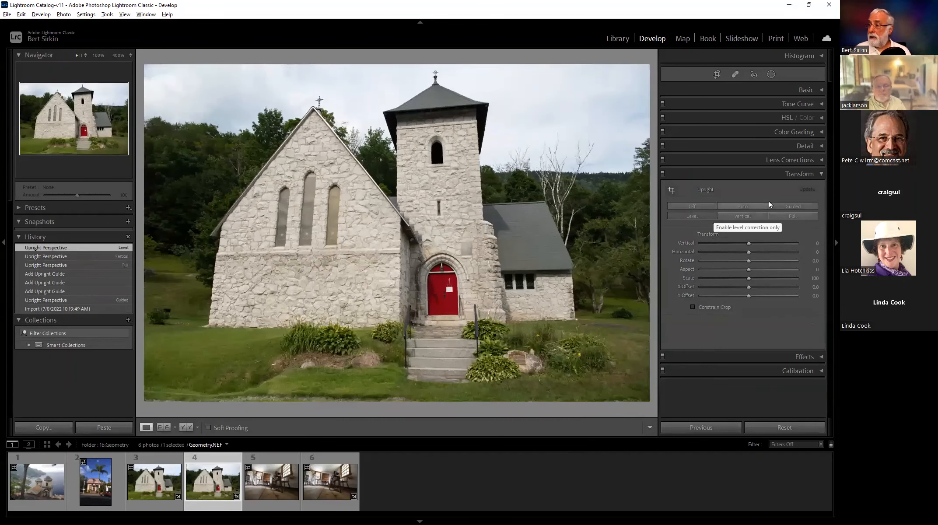
left_click(795, 204)
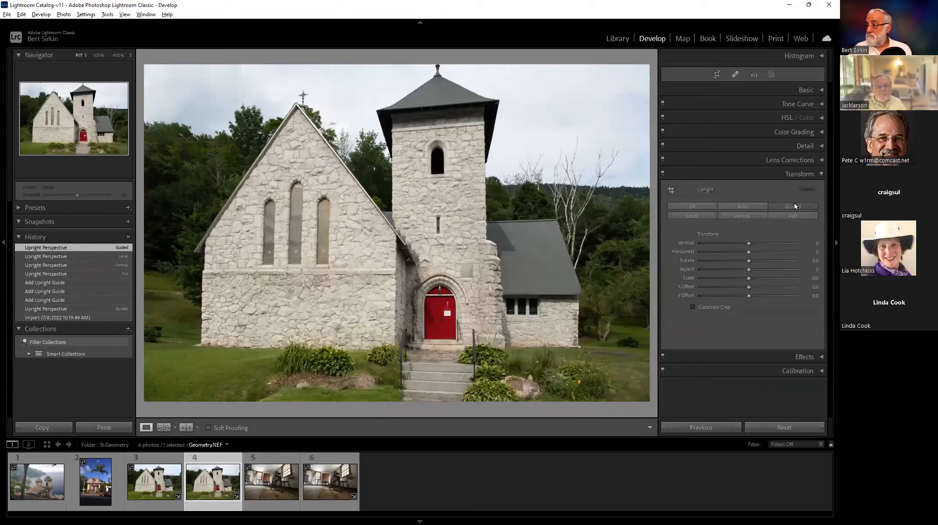
left_click(747, 205)
left_click(707, 206)
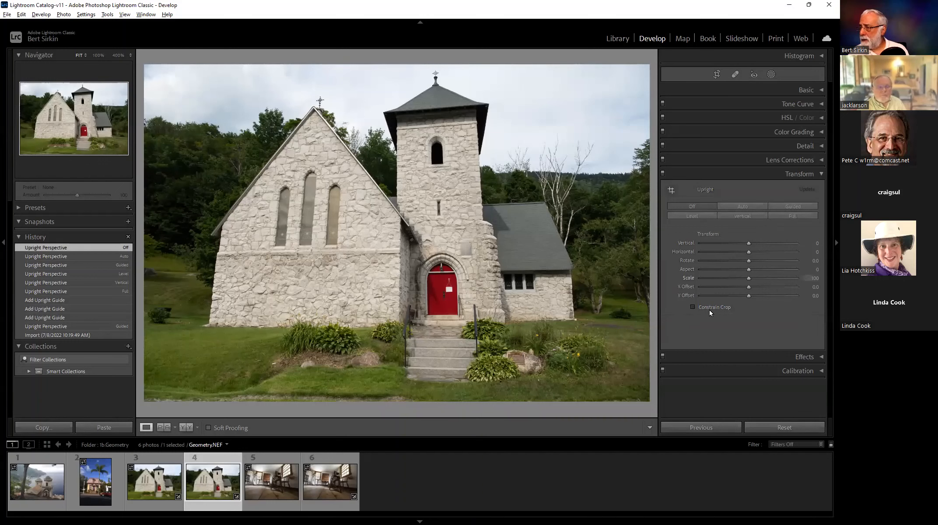
Apply Vertical Upright to the church photo, crop away the blank corners with Constrain Crop, and switch Constrain Crop off again.
left_click(751, 216)
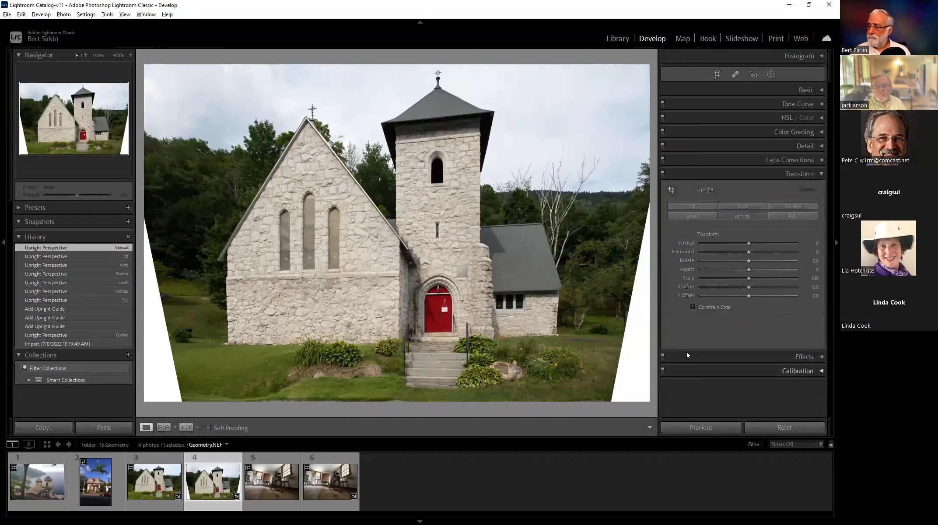
left_click(693, 307)
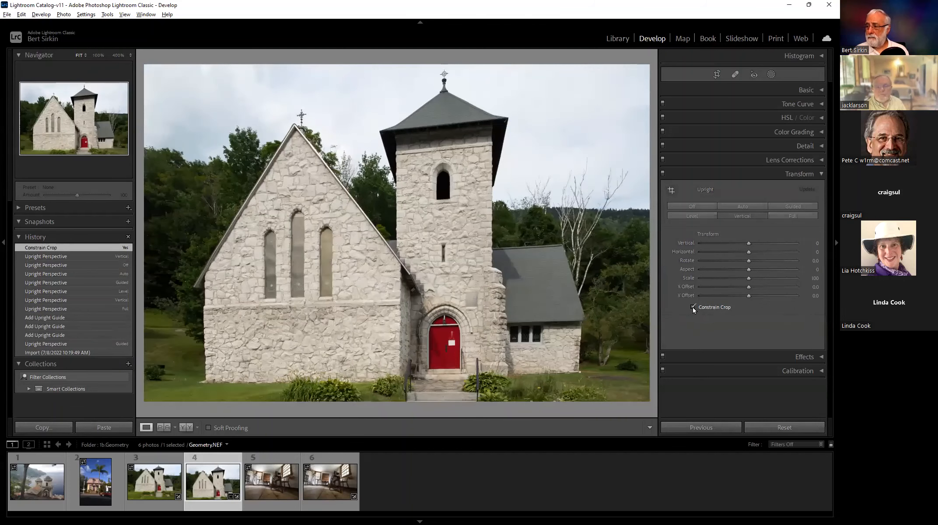
left_click(693, 307)
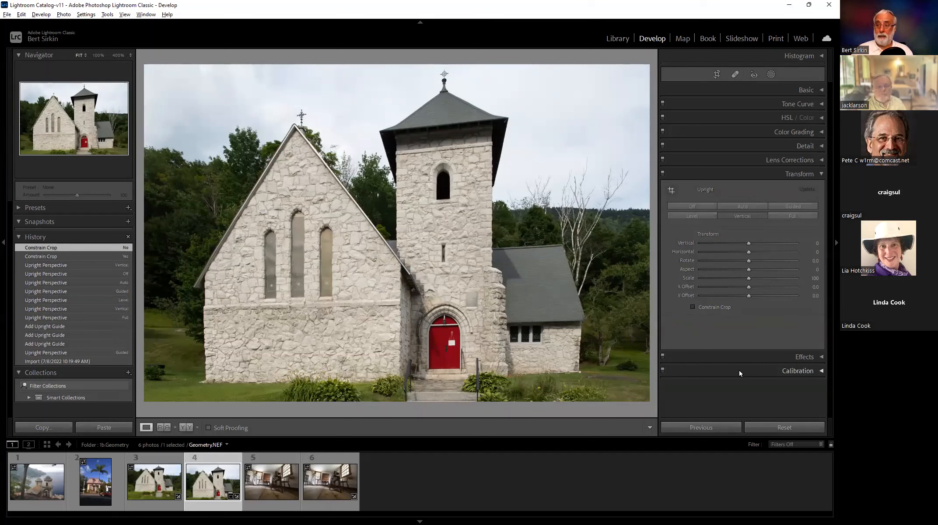
Return the church photo to Guided Upright with its existing guides, and close the Guided Upright tool.
left_click(670, 192)
left_click(671, 190)
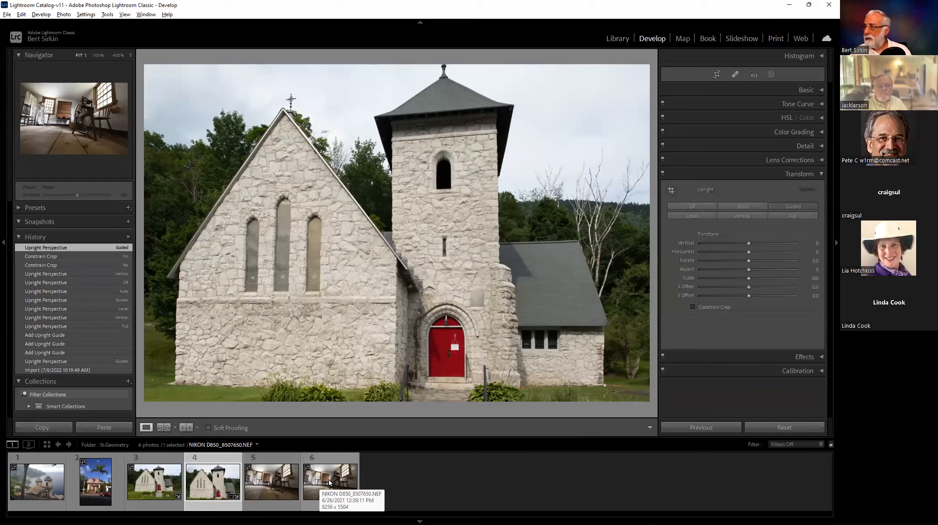
Enable profile corrections and chromatic aberration removal in the church photo's lens corrections.
left_click(801, 160)
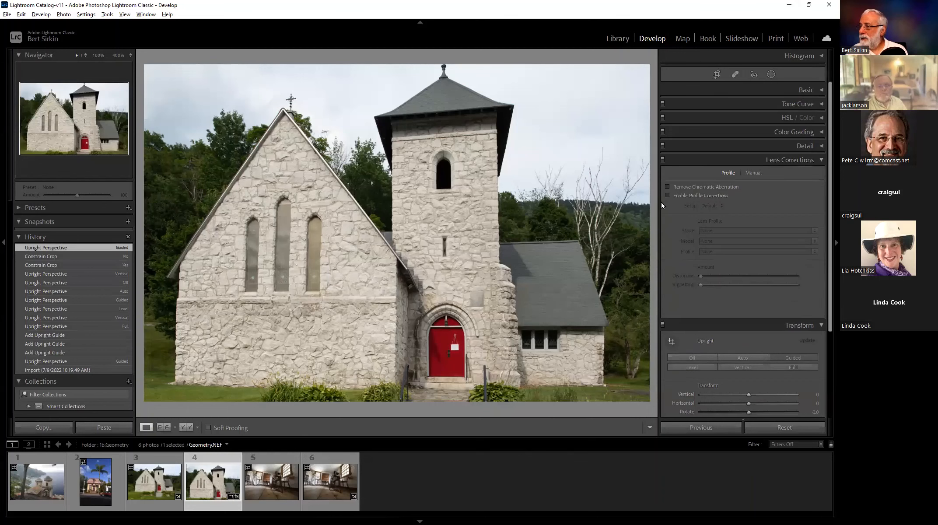
left_click(667, 196)
left_click(667, 187)
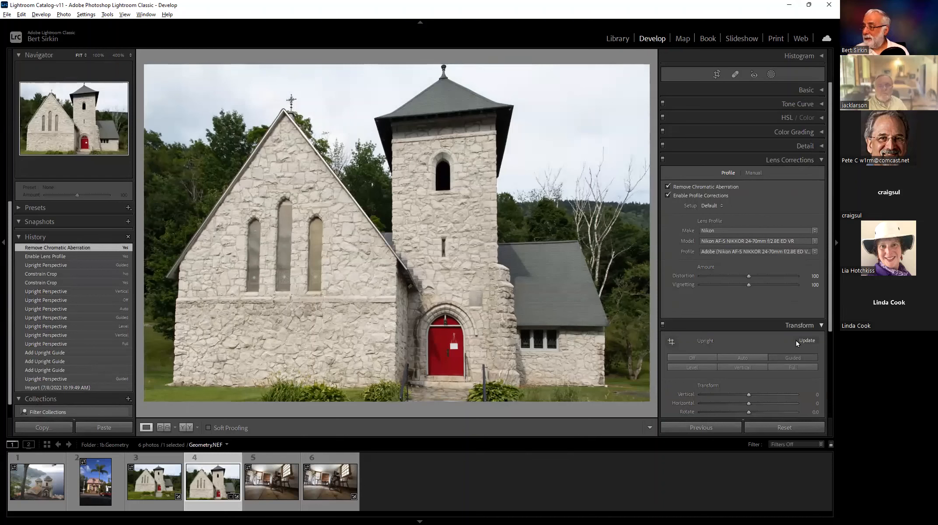
View the spinning-wheel interior NIKON D850_8507650.NEF and its version NIKON D850_8507650 - XMP.NEF.
left_click(320, 478)
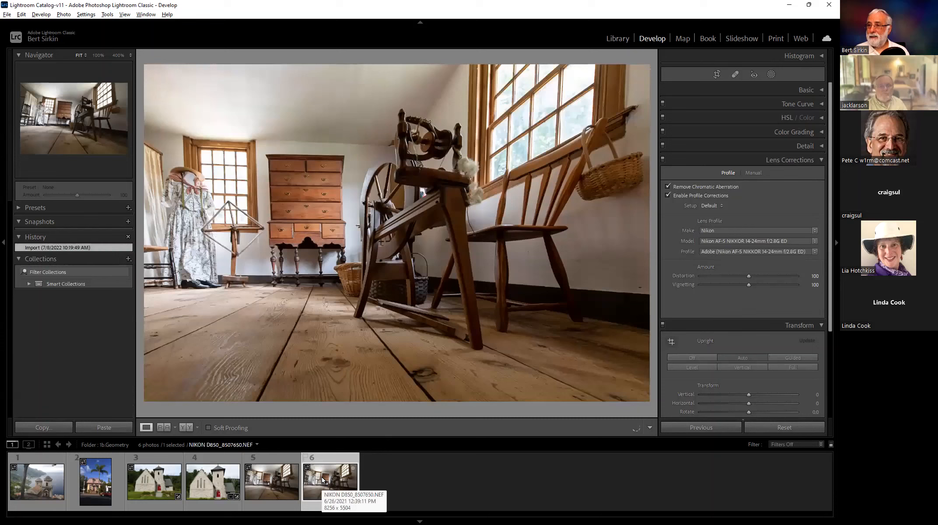
left_click(269, 481)
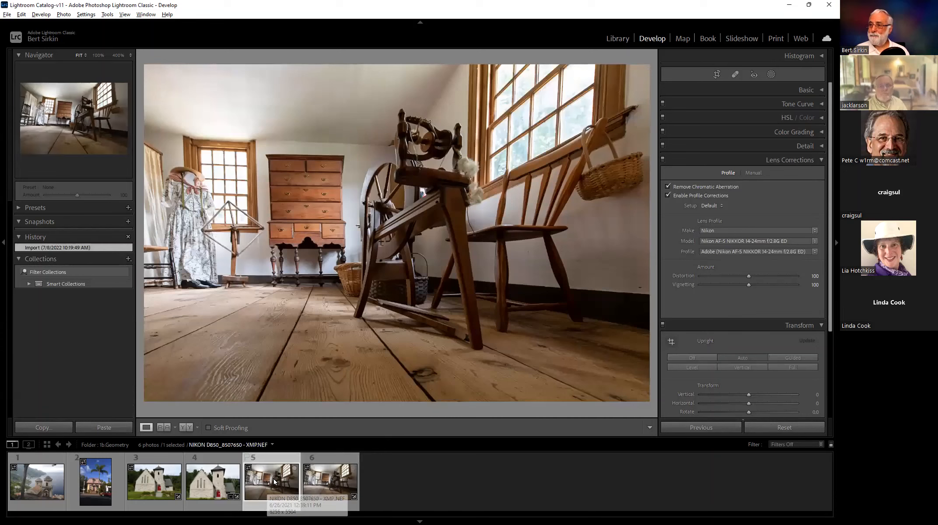